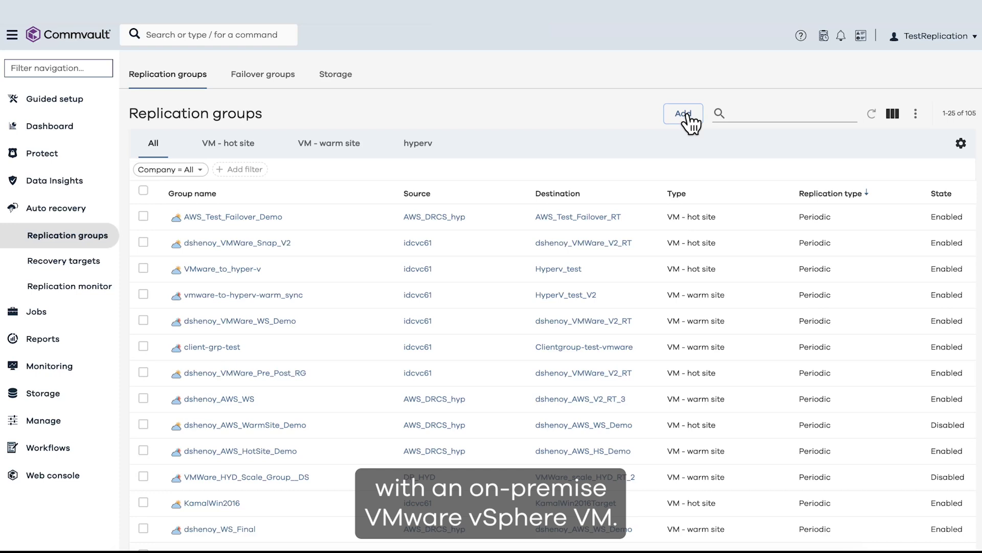
Step: Start a virtual-machine replication group with VMware vCenter as both production and recovery vendor
left_click(686, 114)
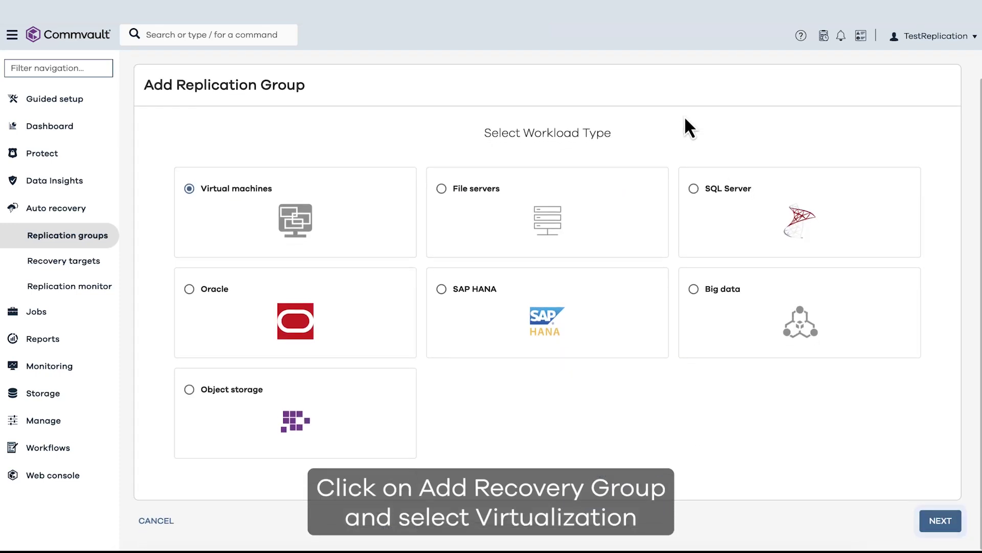
left_click(939, 521)
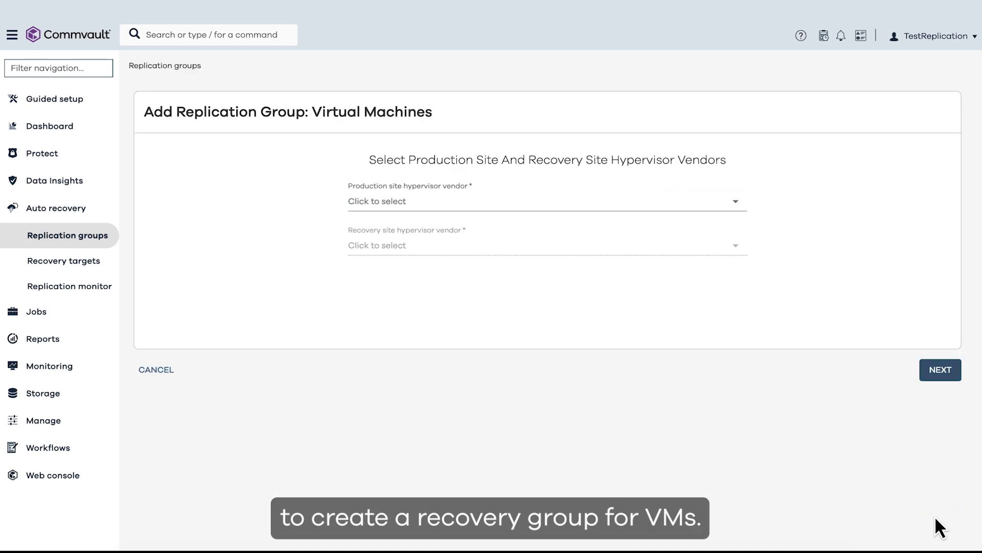
left_click(713, 207)
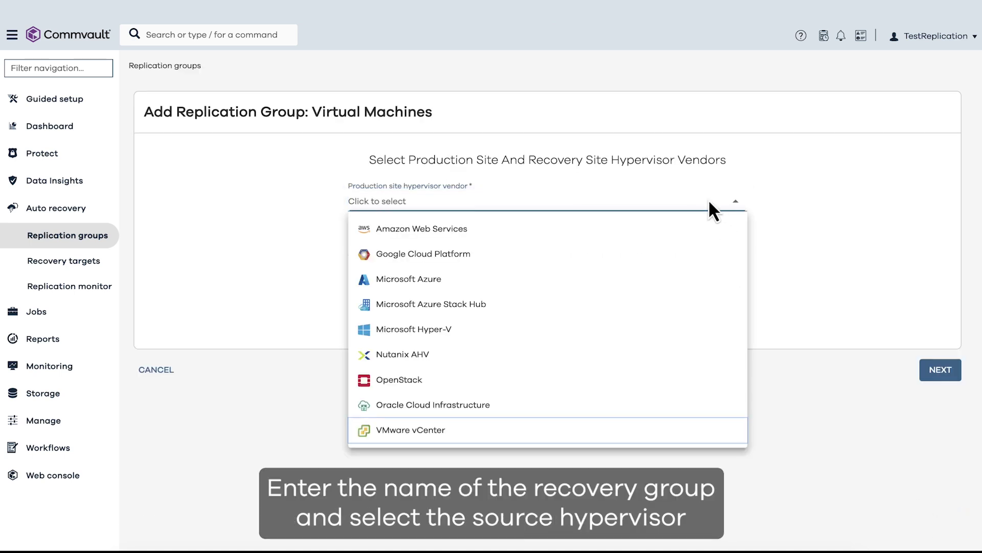
left_click(631, 436)
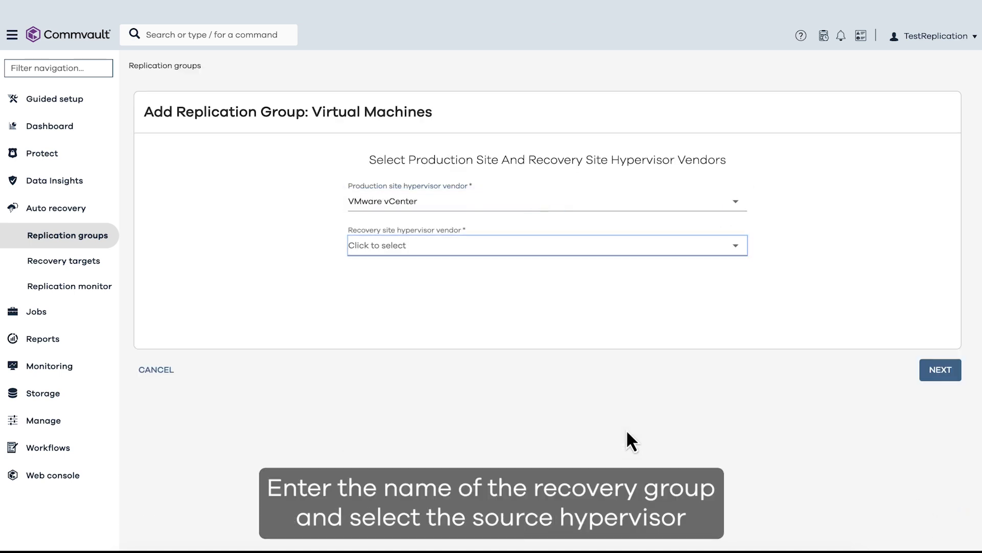
left_click(633, 252)
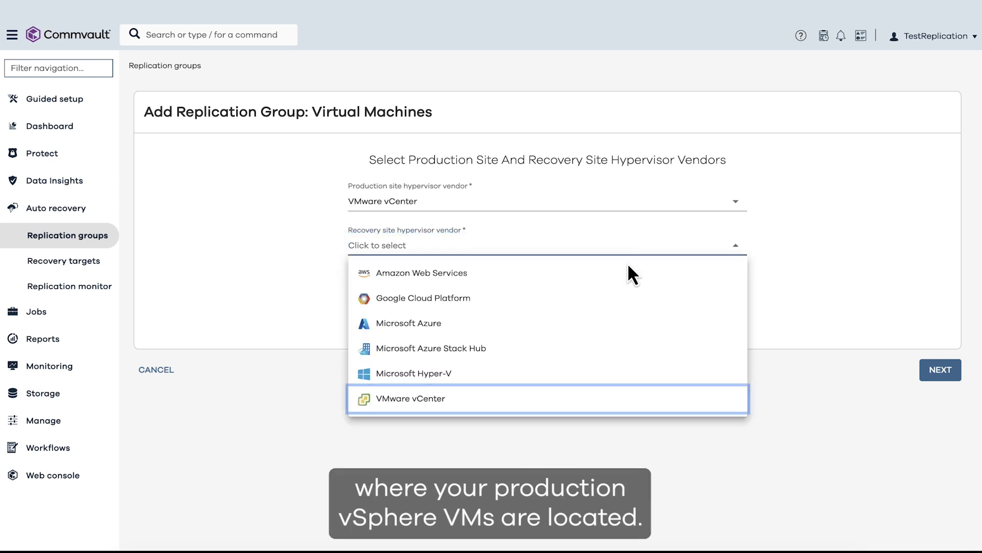
left_click(604, 401)
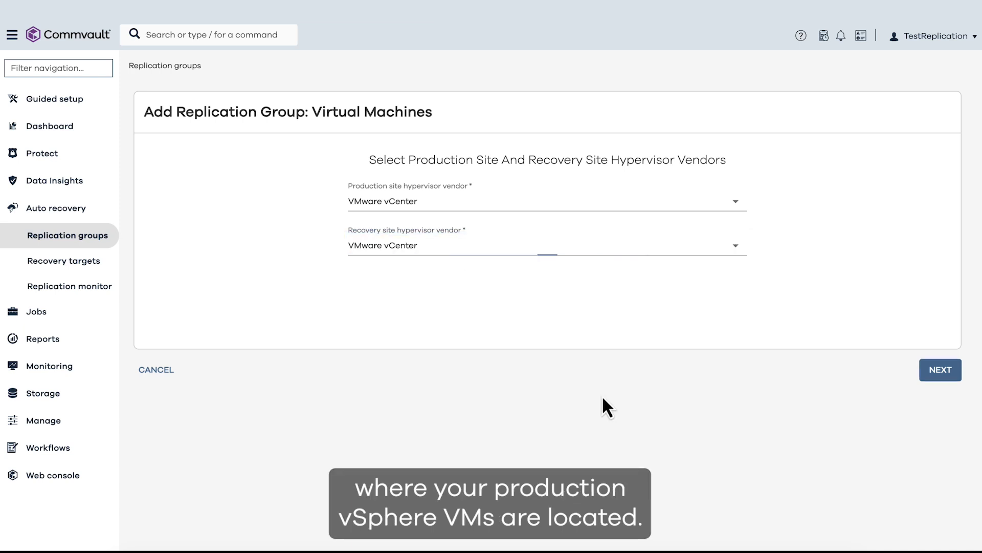
Step: Choose Periodic replication as the group's replication type
left_click(931, 372)
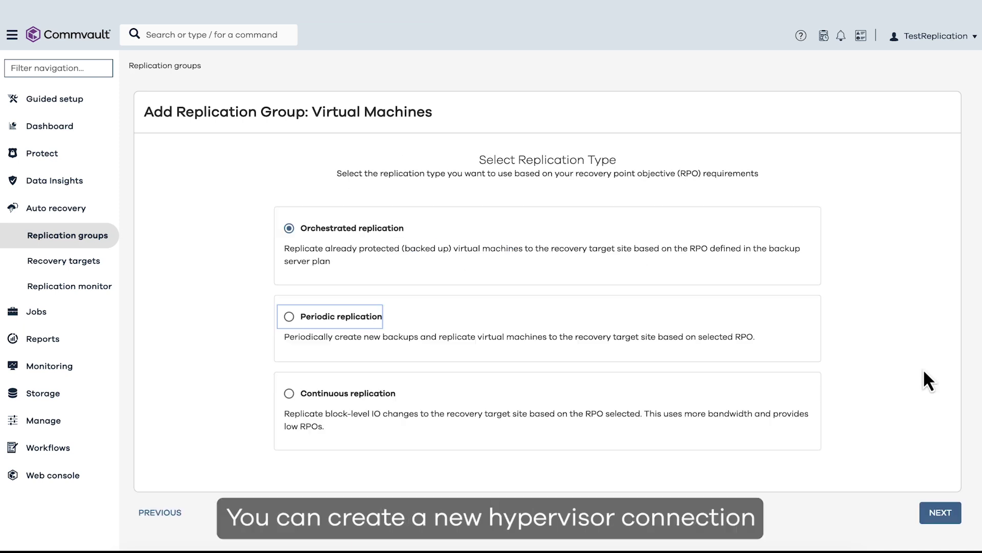
left_click(373, 320)
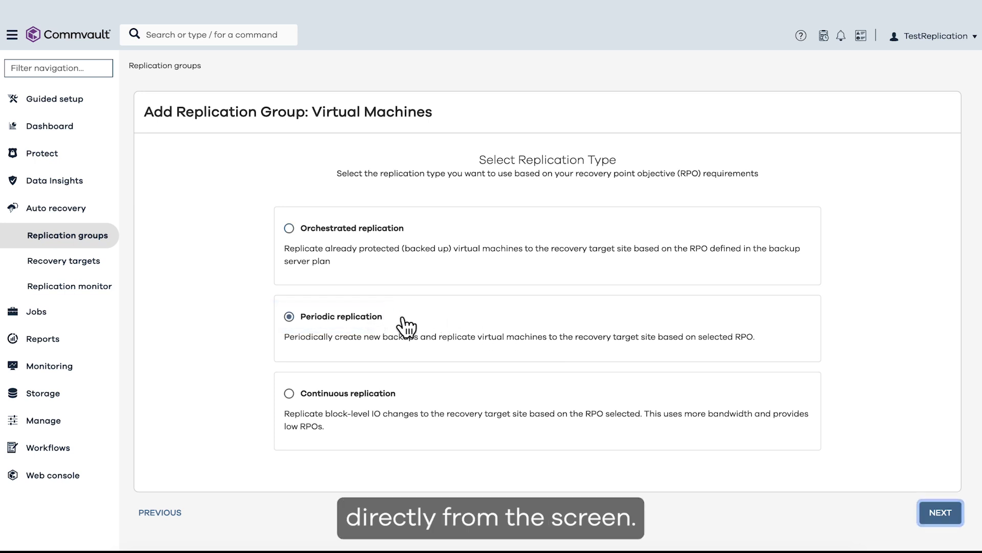
left_click(954, 515)
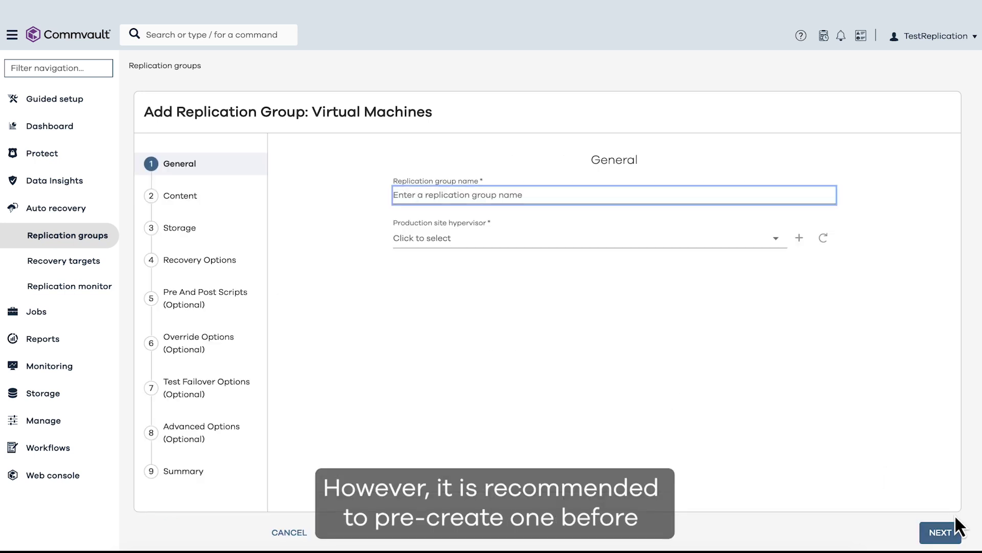
Step: Name the group DRK-34-DR and select blrvsavc as the production site hypervisor
left_click(509, 194)
type("DRK-34-DR")
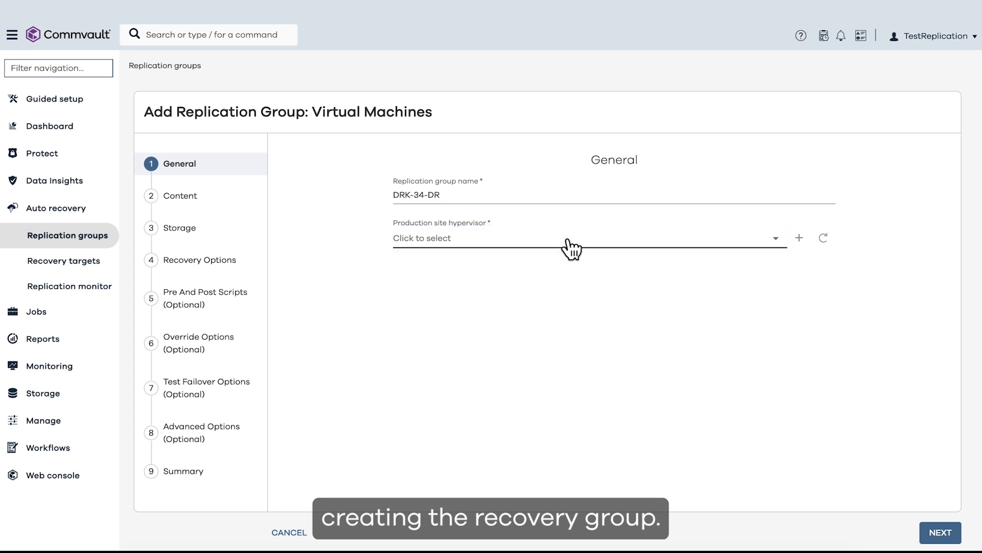
left_click(567, 238)
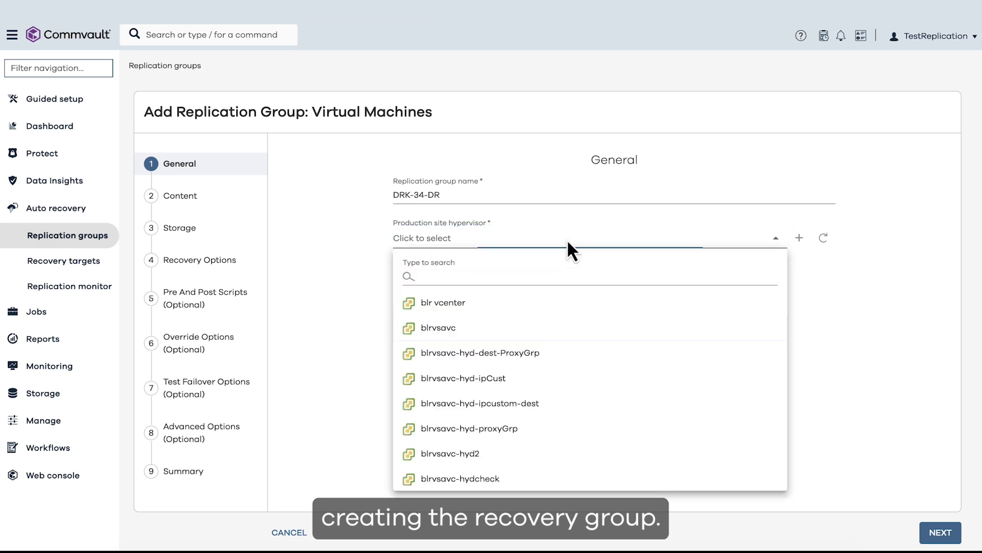
left_click(554, 332)
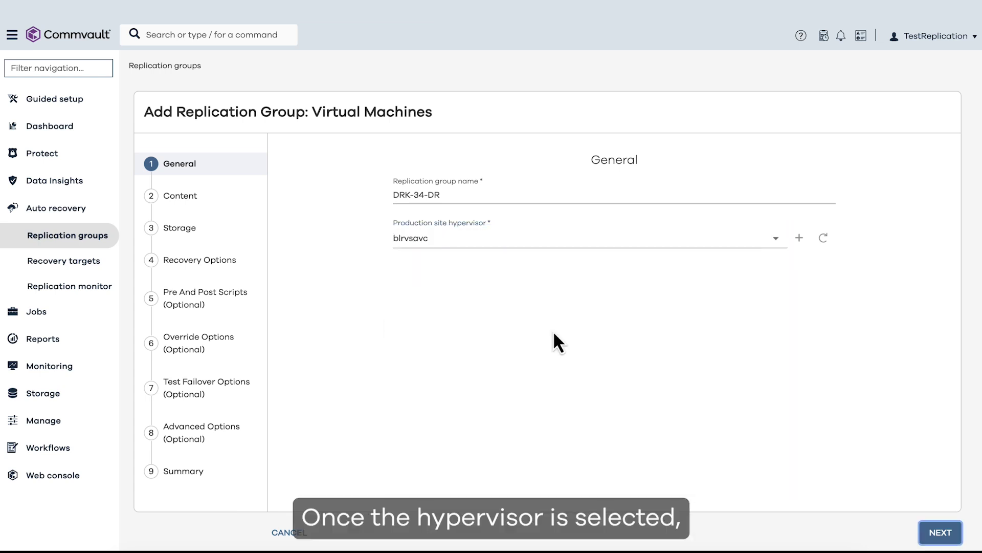
left_click(930, 520)
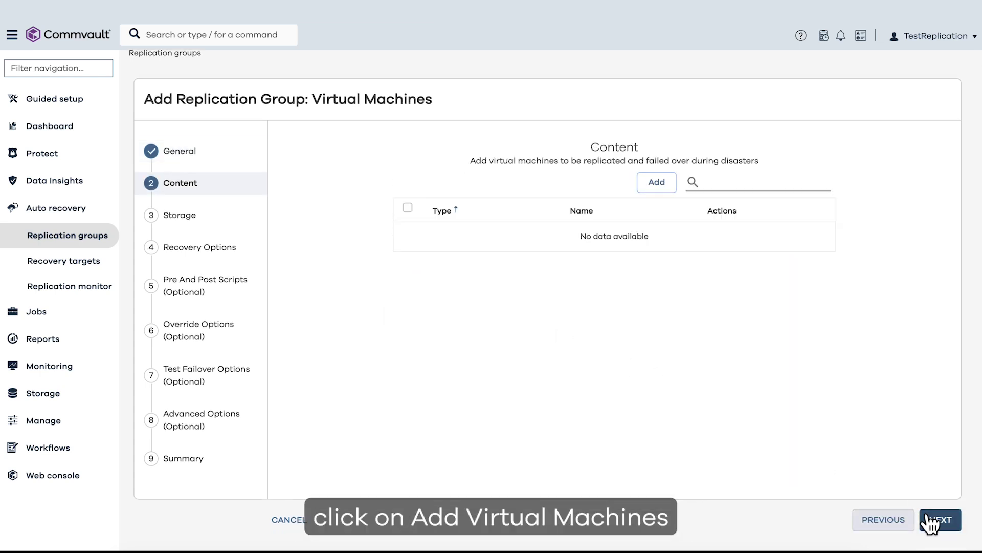
Step: Add VMW_SOURCE_VM_1 and VMW_SOURCE_VM_2 from DRK - Customer Demos Pool as content
left_click(656, 182)
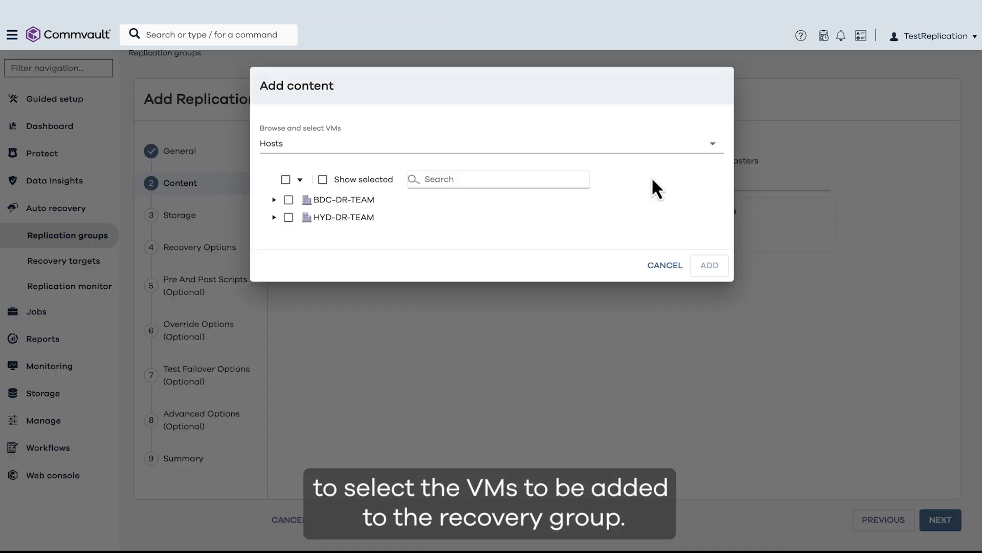
left_click(462, 176)
type("DRK")
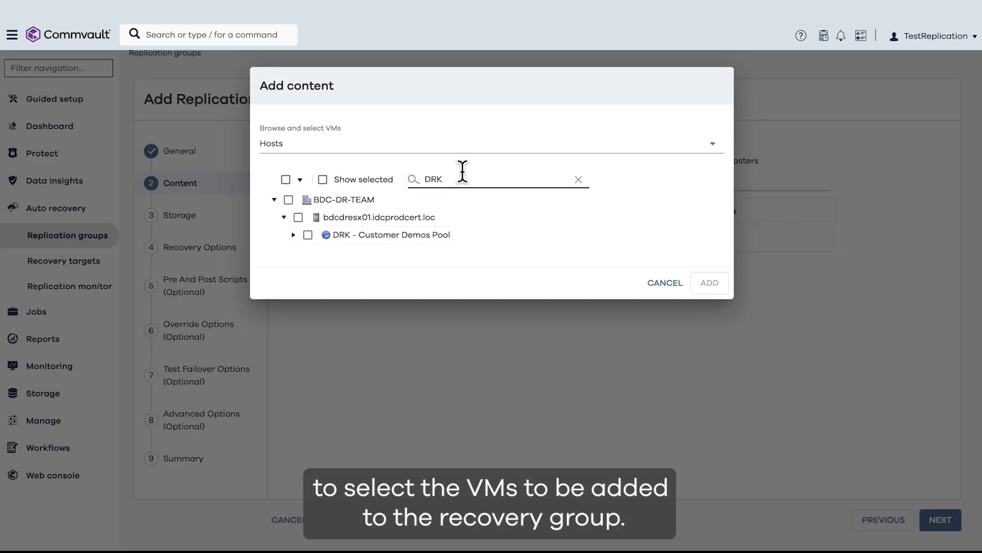
left_click(294, 234)
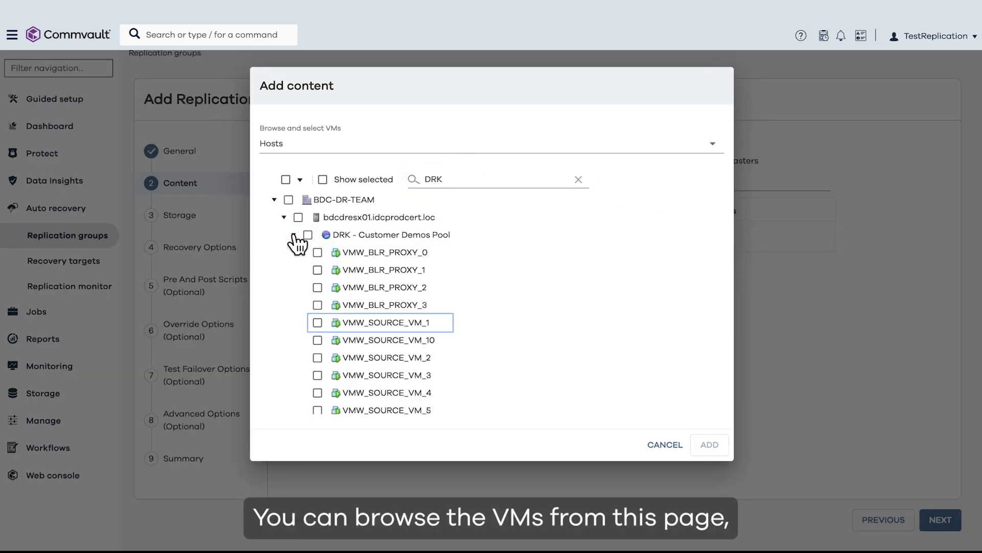
left_click(318, 323)
left_click(318, 357)
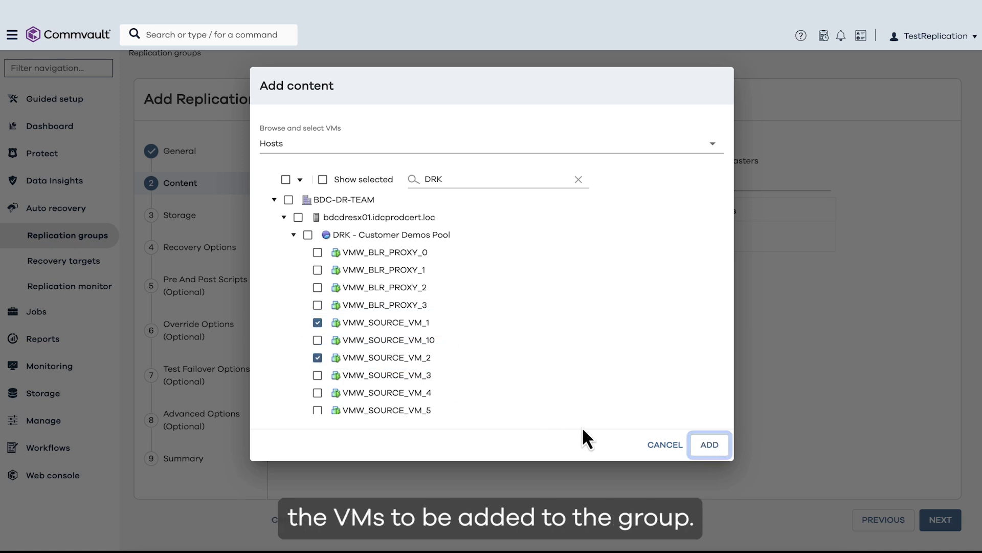
left_click(704, 448)
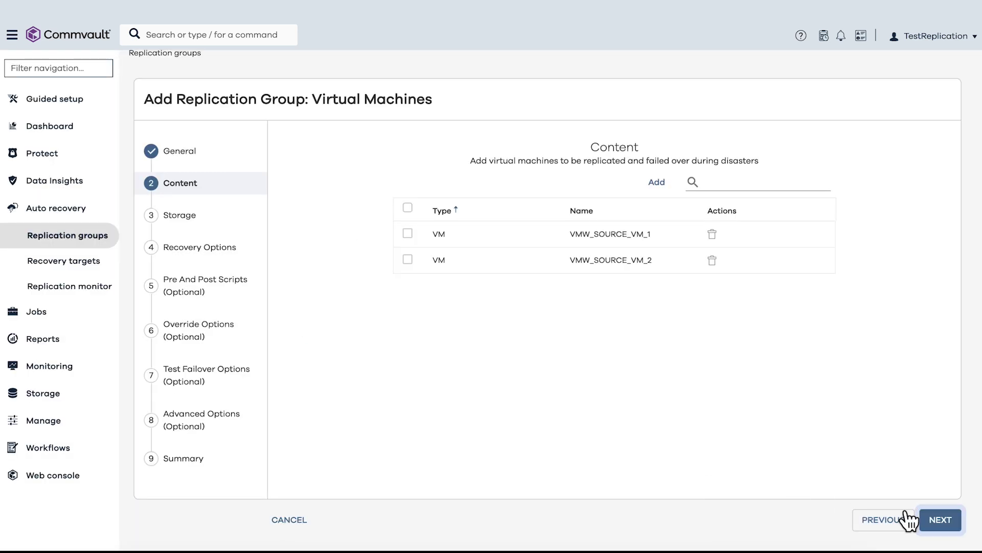
left_click(931, 520)
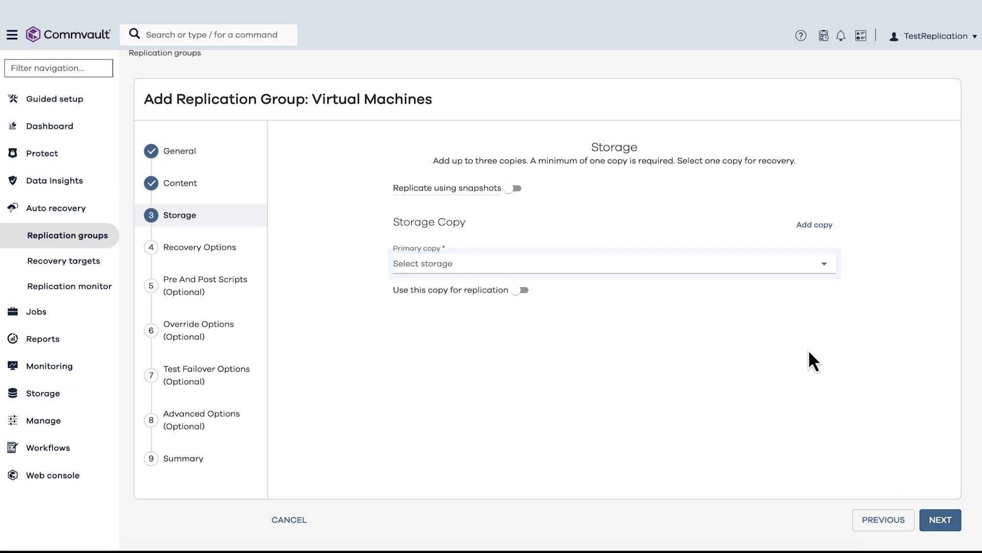
Step: Select DRproxy1-Disk as the primary storage copy
left_click(789, 264)
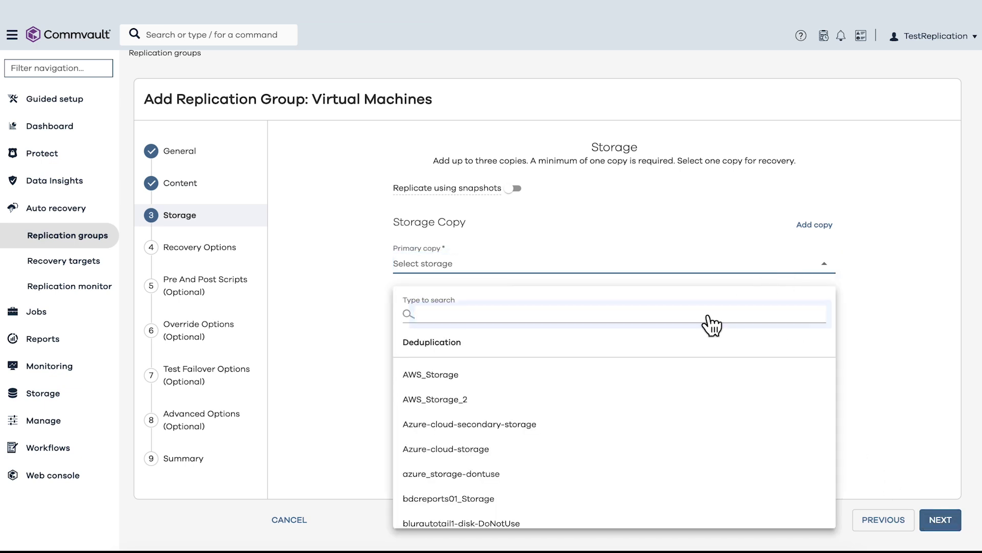
type("drp")
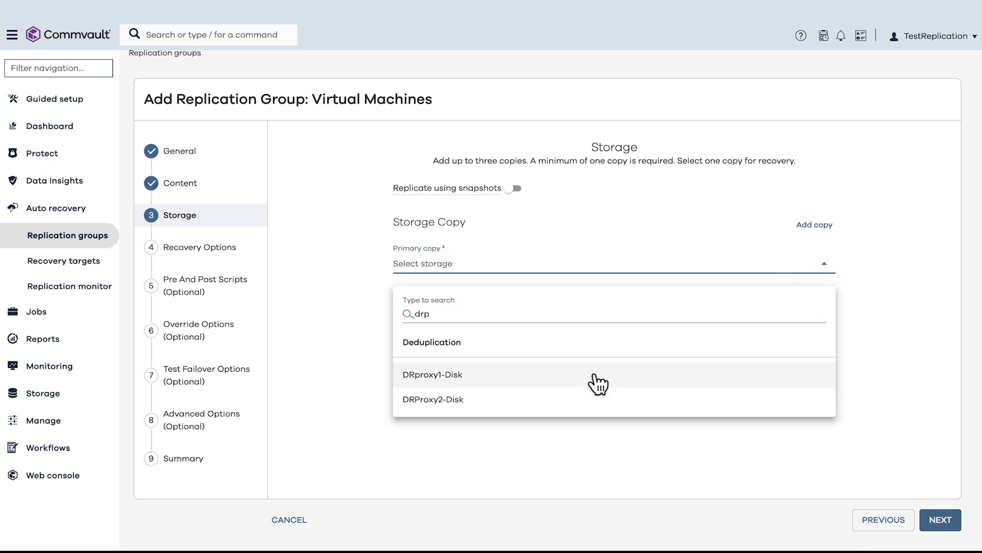
left_click(597, 383)
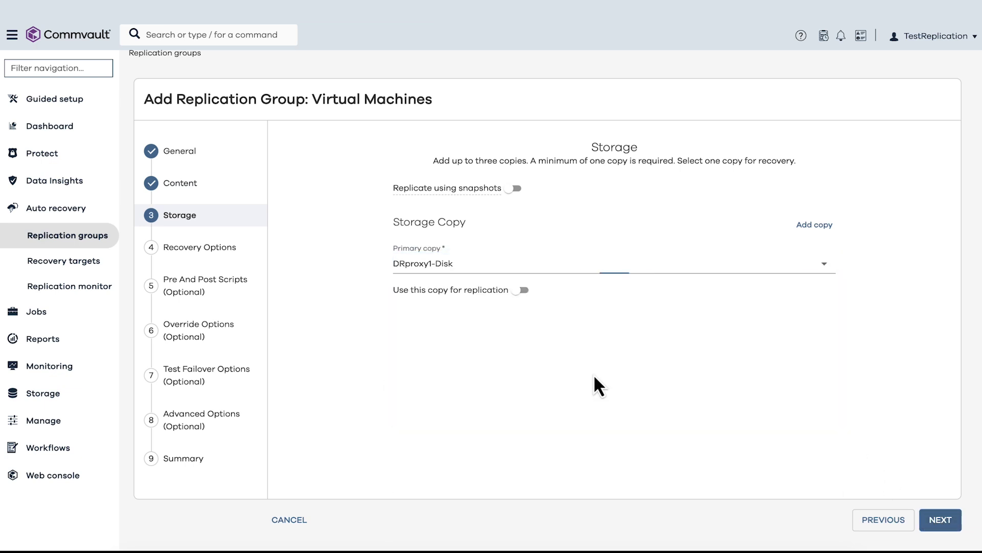
left_click(934, 530)
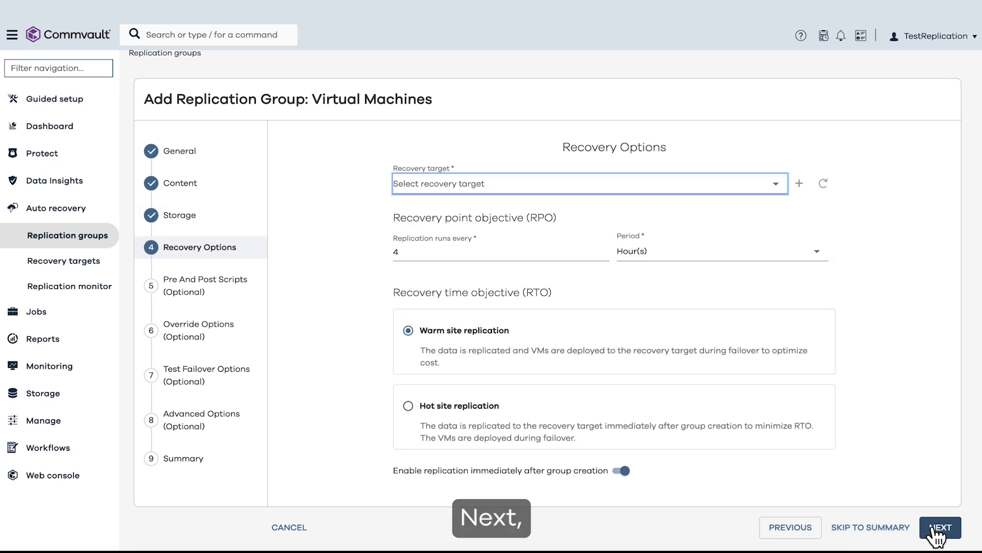
Step: Set VMTypeA-Target as recovery target, keeping 4-hour RPO and warm site replication
left_click(673, 188)
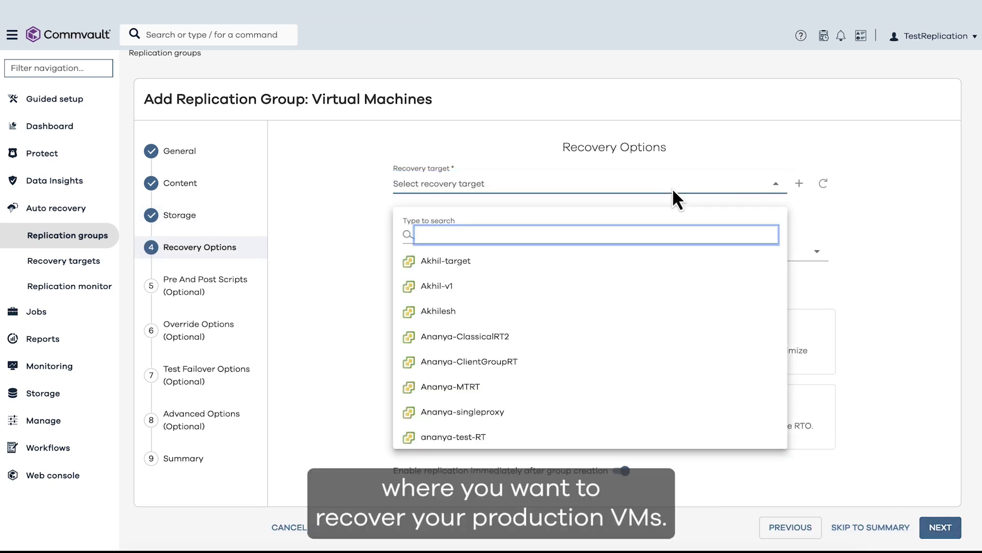
type("Type")
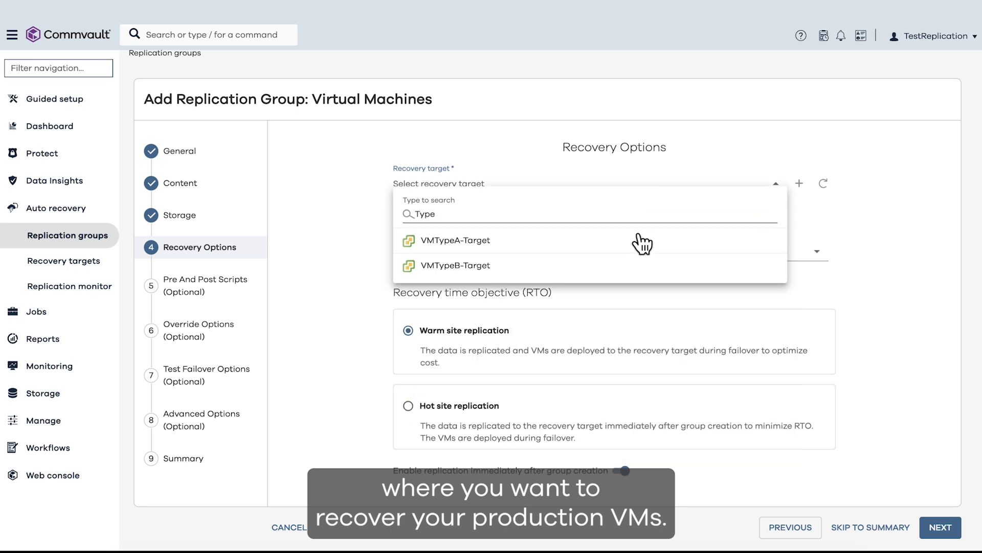
scroll(589, 254, "up", 1)
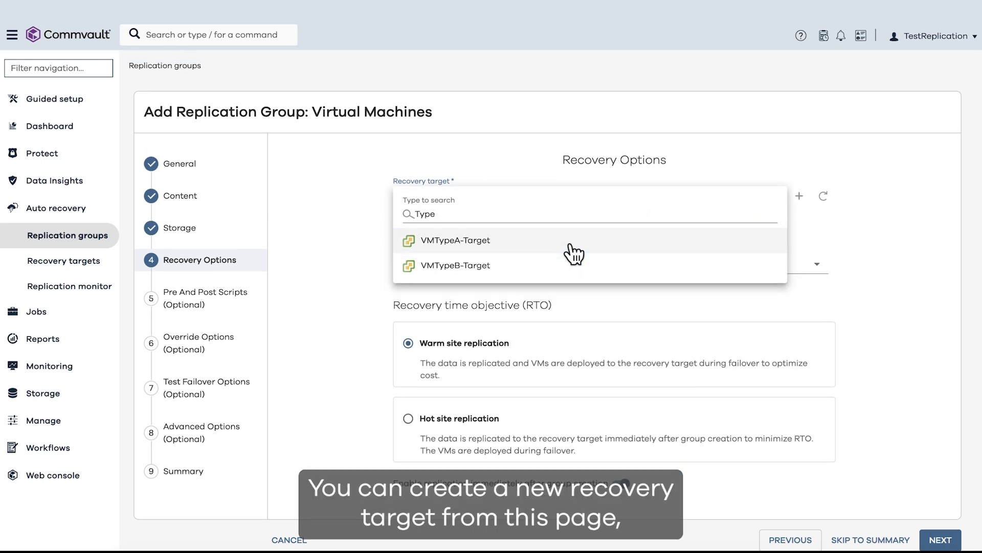
left_click(569, 244)
scroll(886, 434, "down", 1)
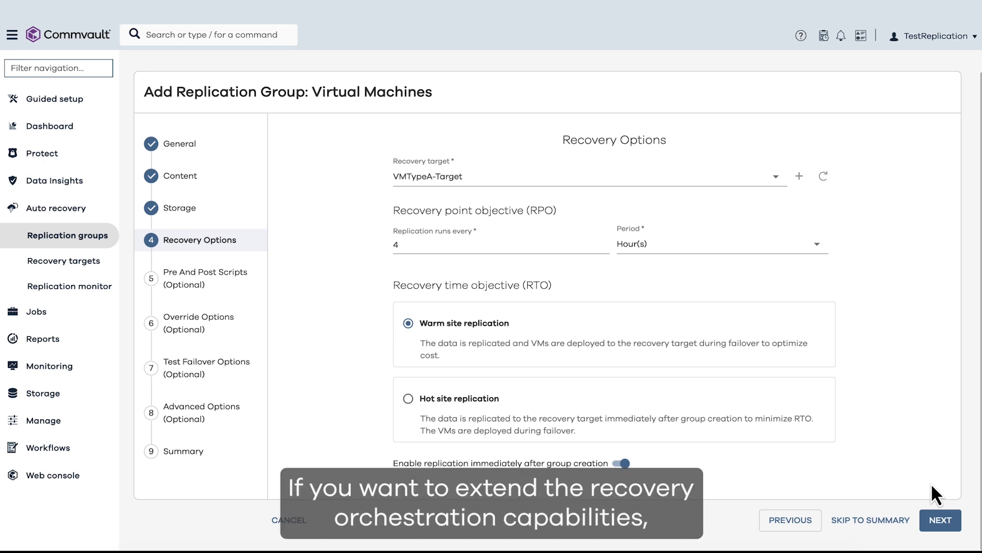
left_click(941, 520)
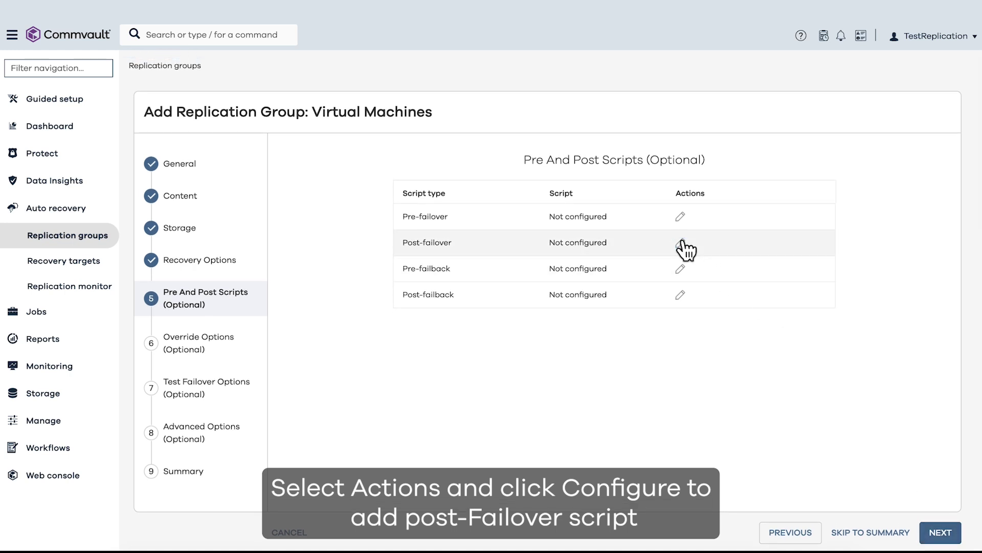
Step: Set the post-failover script to UNC path \\10.179.10.19\Scripts\MicrosoftDefender.ps1 with a saved credential
left_click(681, 244)
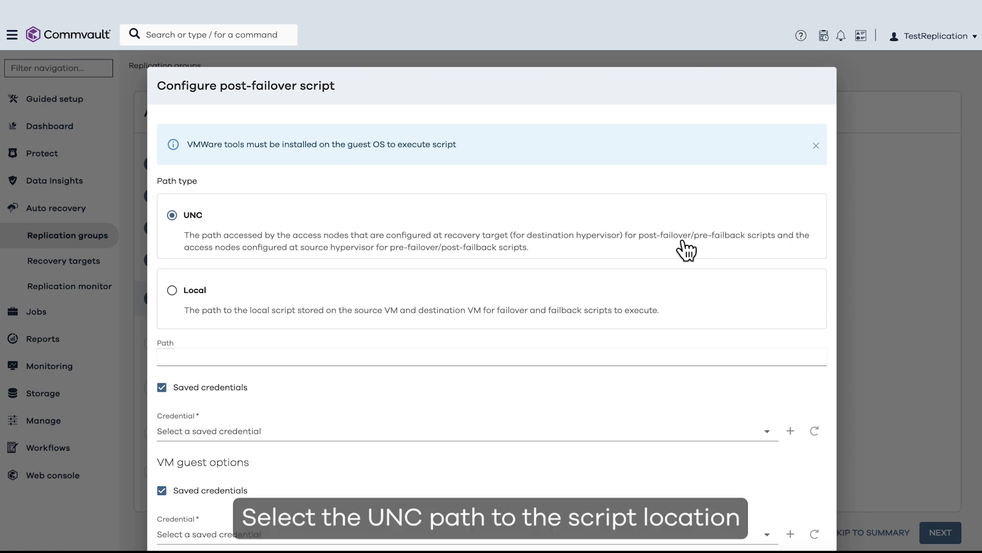
left_click(401, 357)
key("ctrl+v")
key("Tab")
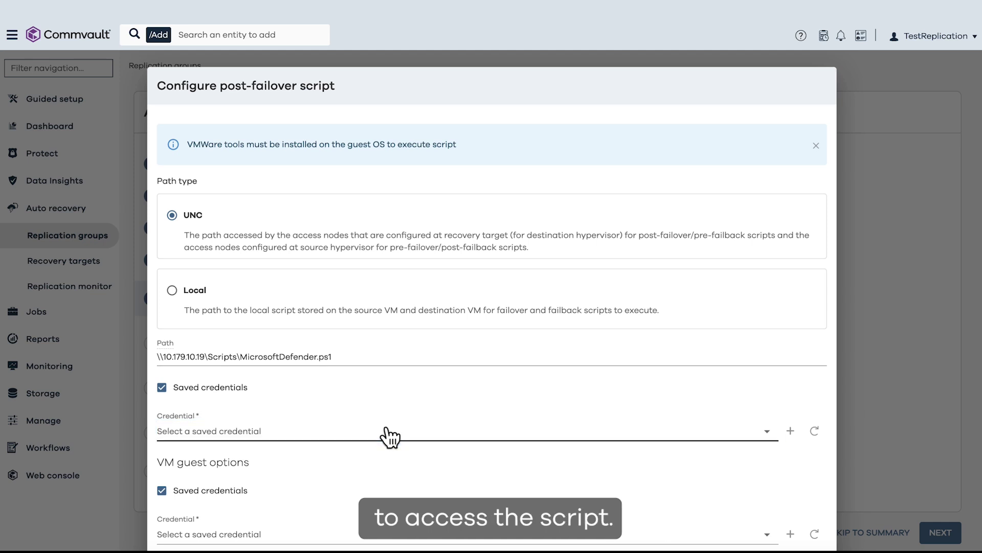
left_click(386, 428)
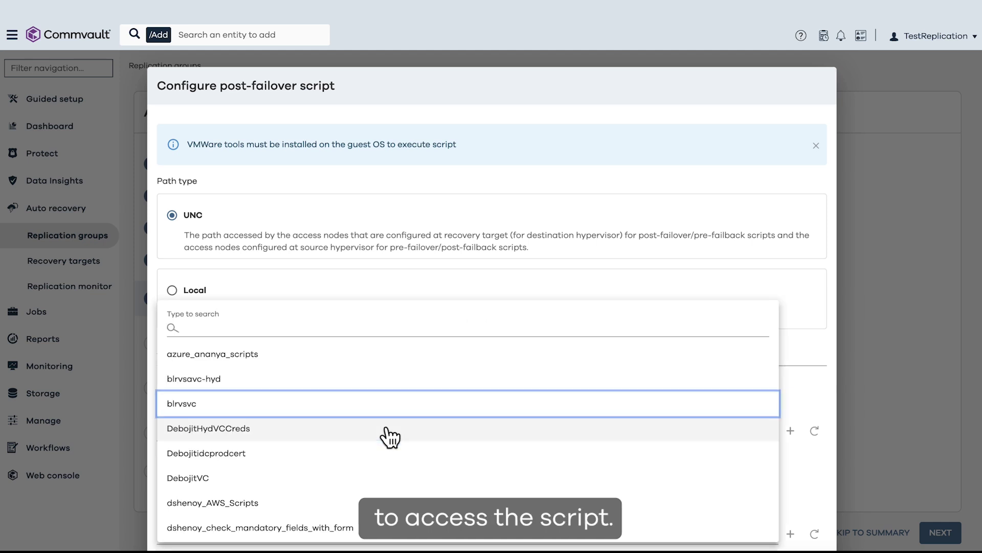
left_click(364, 406)
scroll(365, 406, "down", 2)
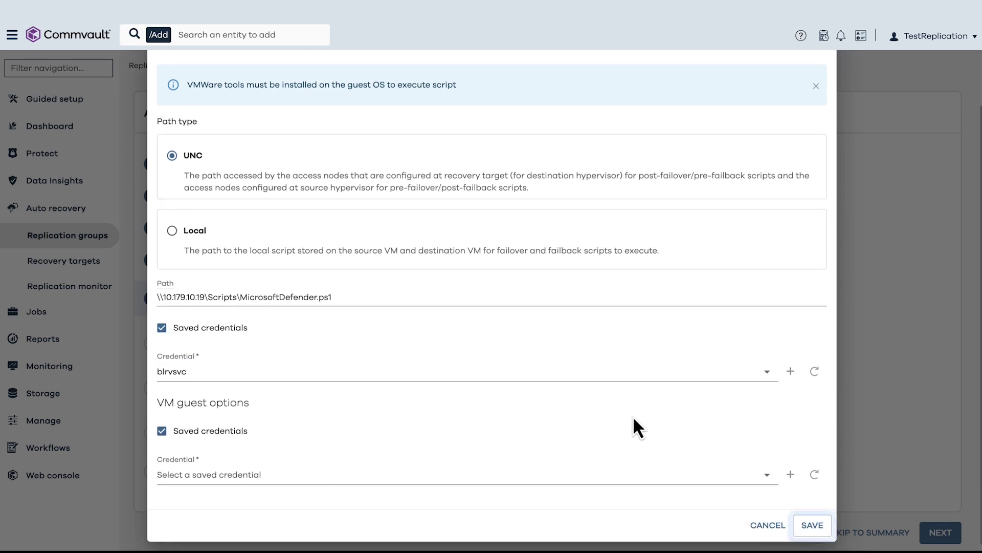
left_click(809, 519)
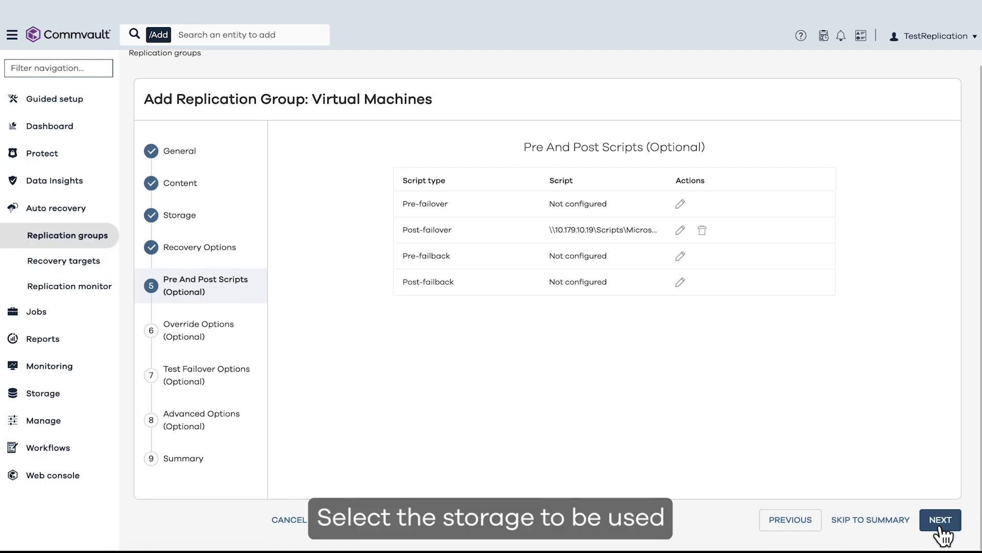
Step: Accept default override, test failover and advanced options to reach the Summary page
left_click(940, 528)
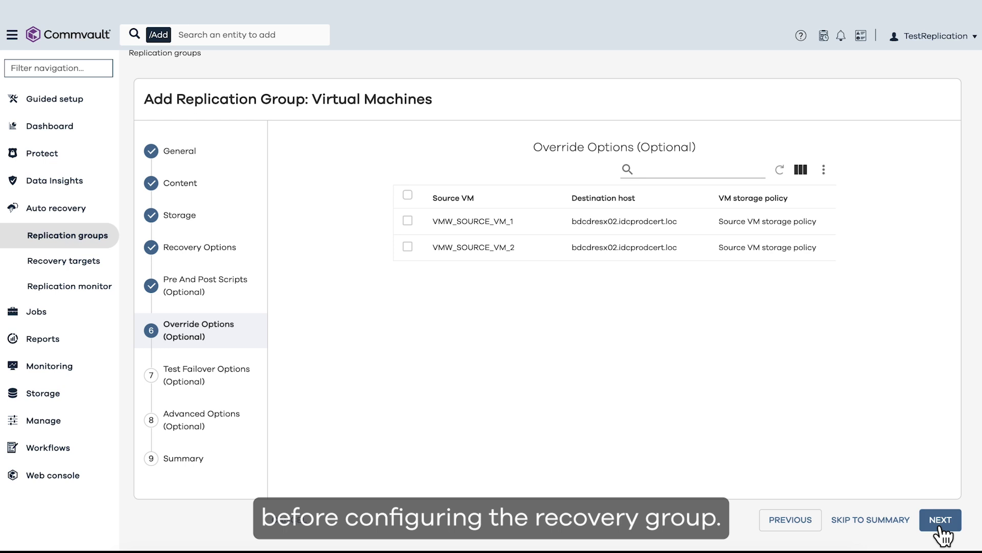
left_click(940, 528)
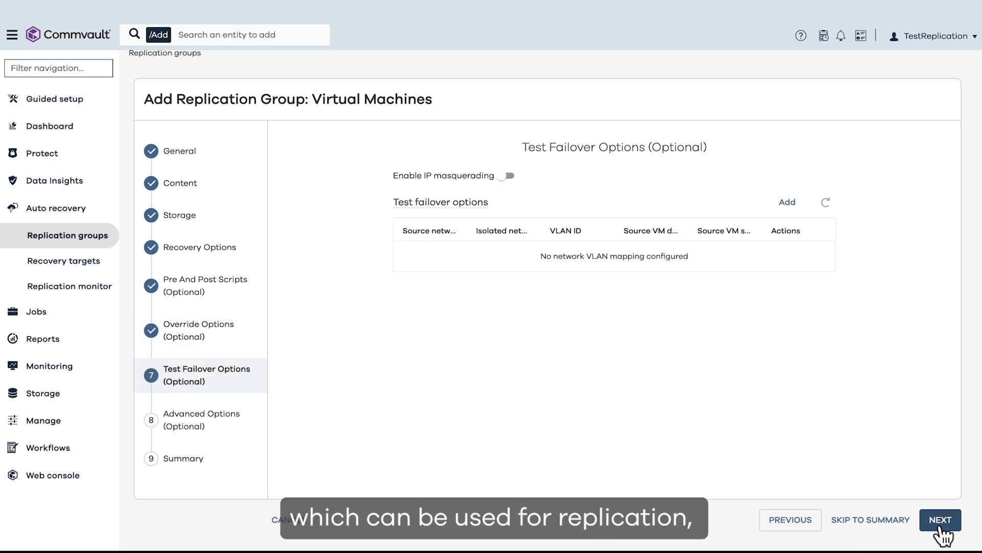
left_click(941, 521)
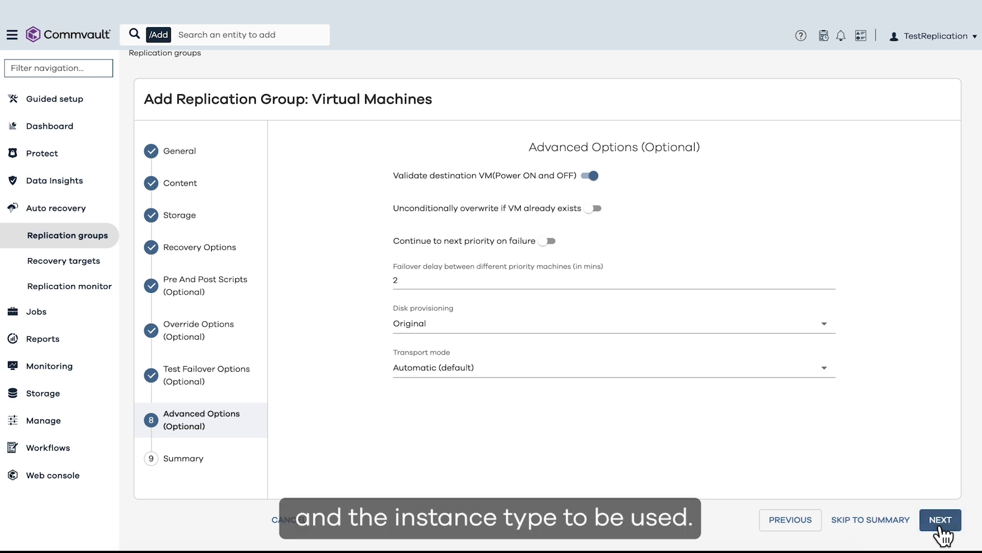
left_click(940, 519)
Step: Submit the DRK-34-DR group, then view its Advanced settings page
scroll(941, 526, "down", 10)
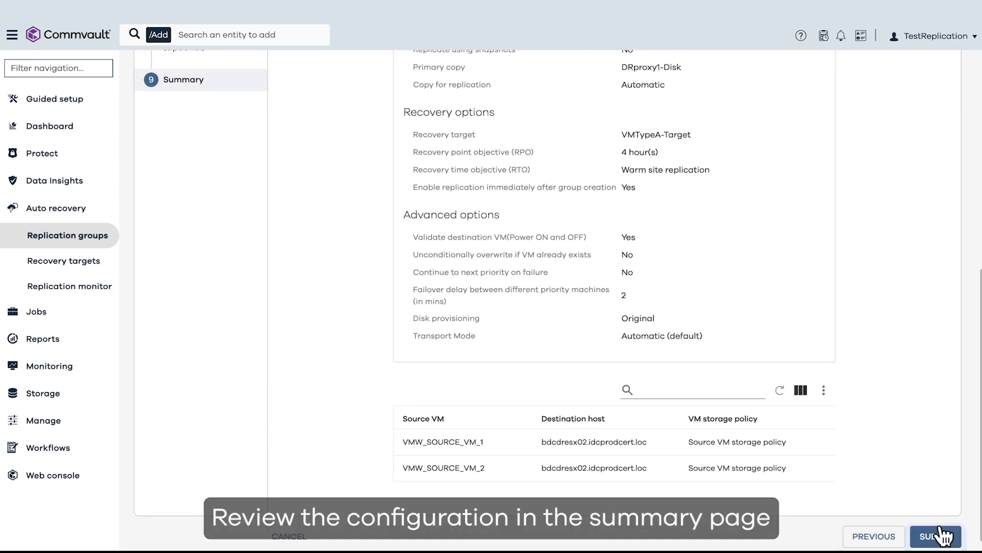
left_click(940, 524)
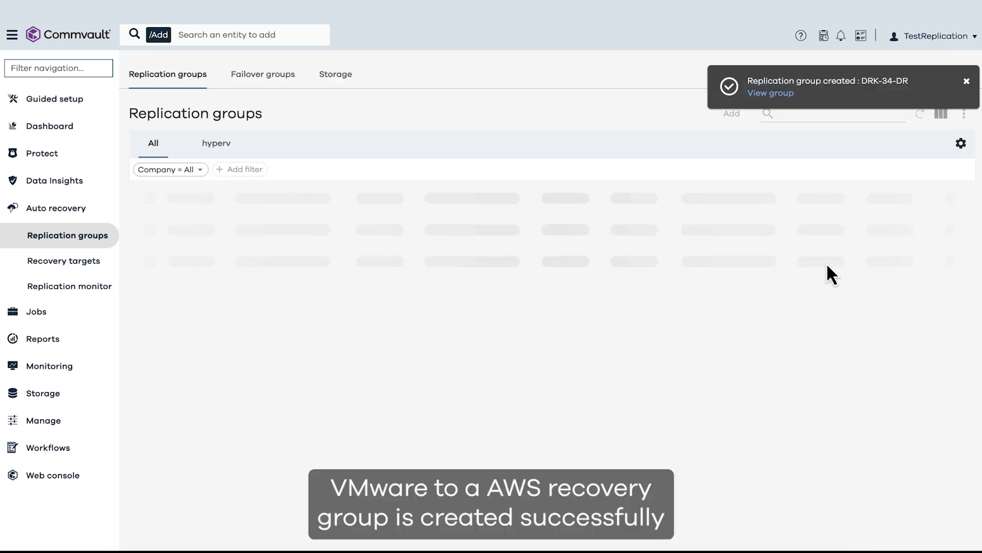
left_click(771, 93)
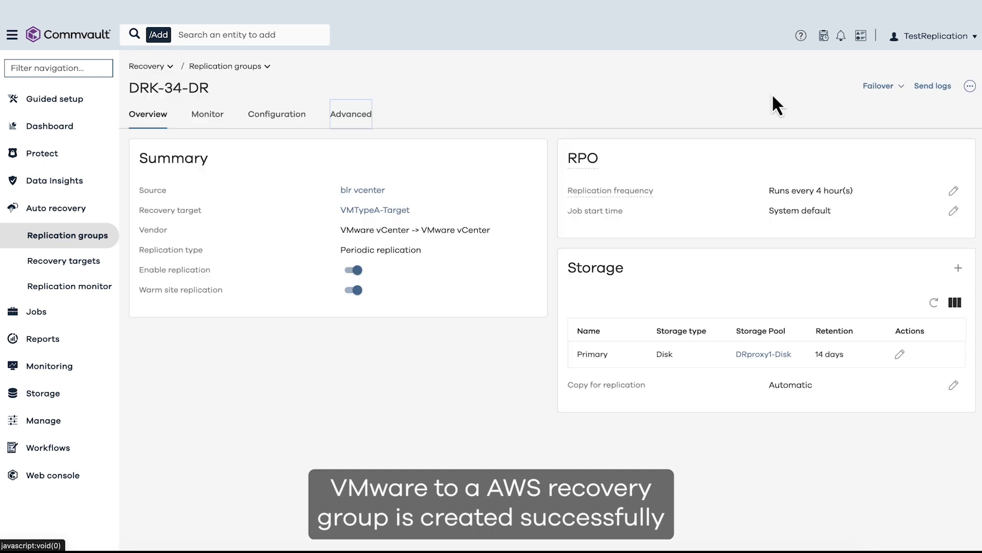
left_click(371, 118)
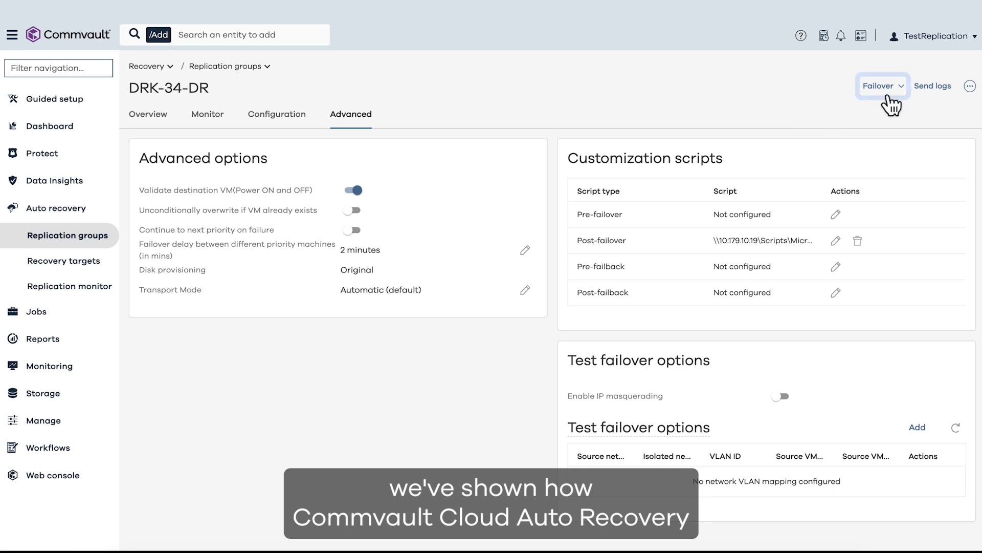
Step: Run and confirm a Test failover for the DRK-34-DR group
left_click(894, 91)
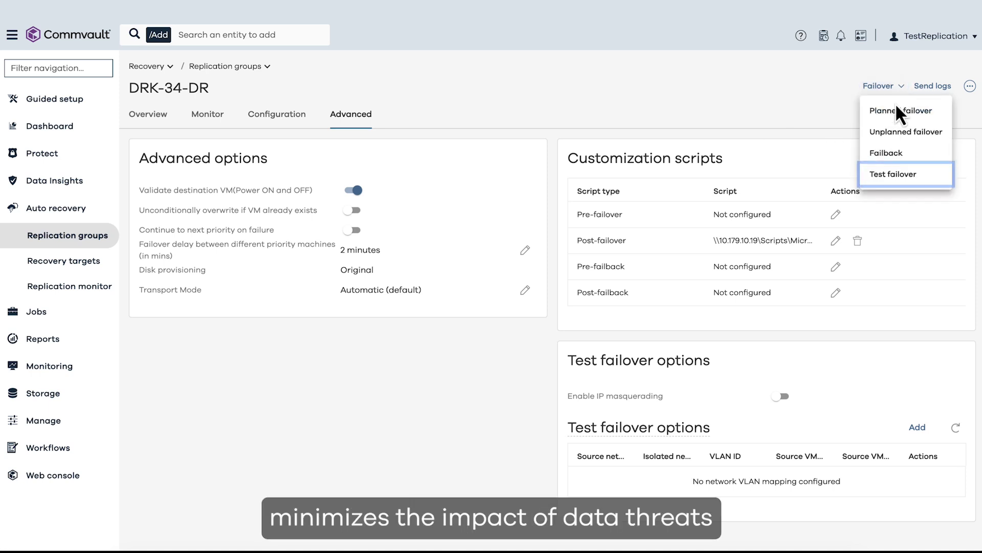
left_click(894, 175)
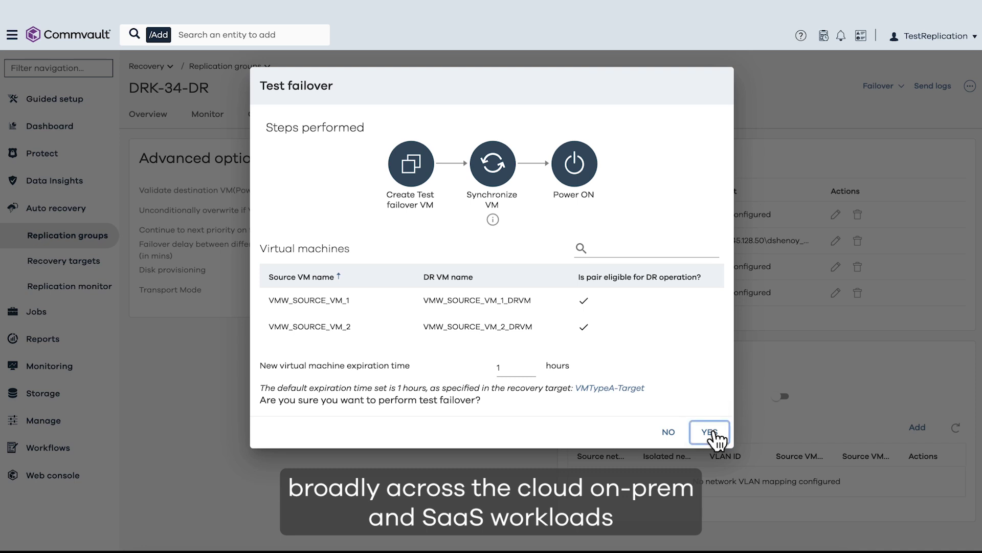
left_click(714, 432)
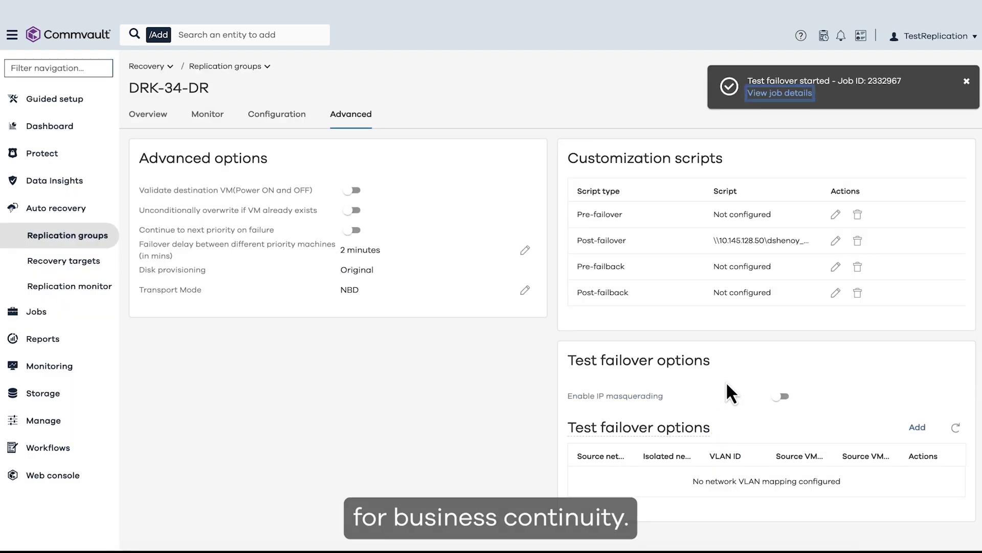
Step: Review job 2332967's expanded phase details for both VM pairs, then check its Completed status
left_click(792, 100)
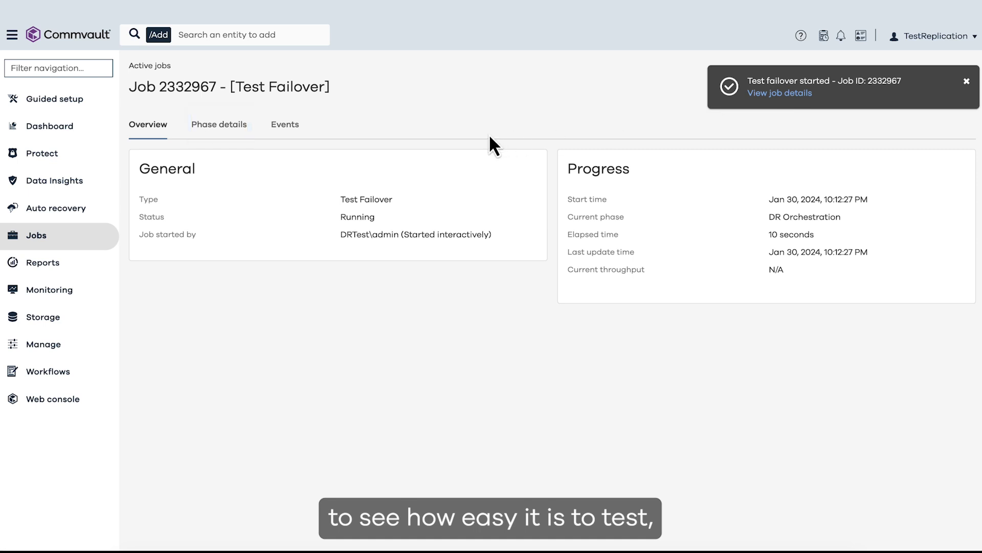
left_click(229, 134)
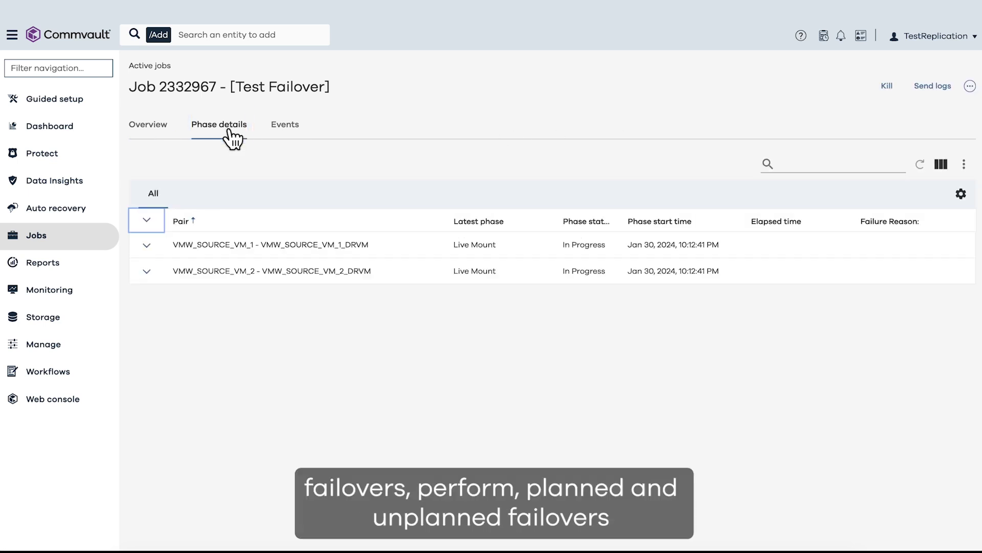
left_click(147, 221)
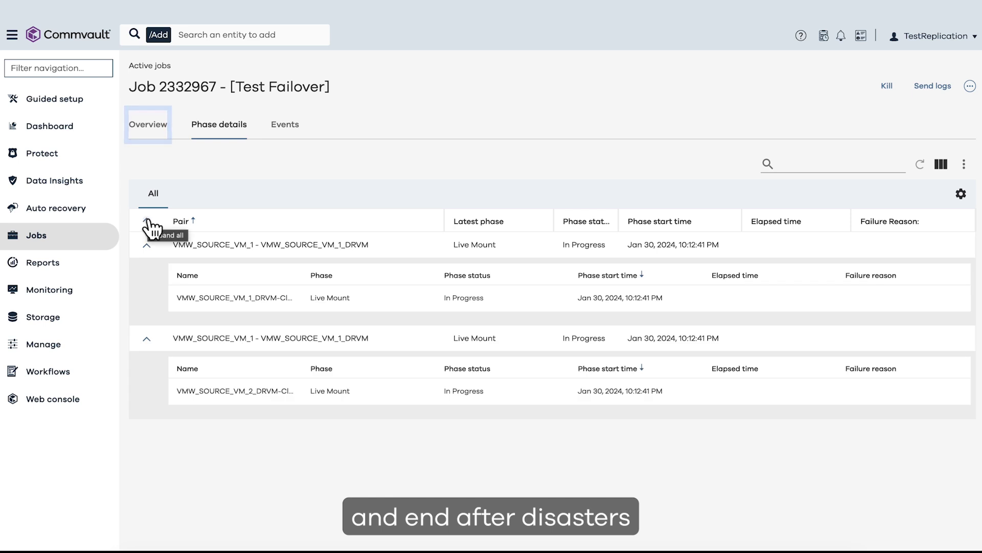
left_click(149, 134)
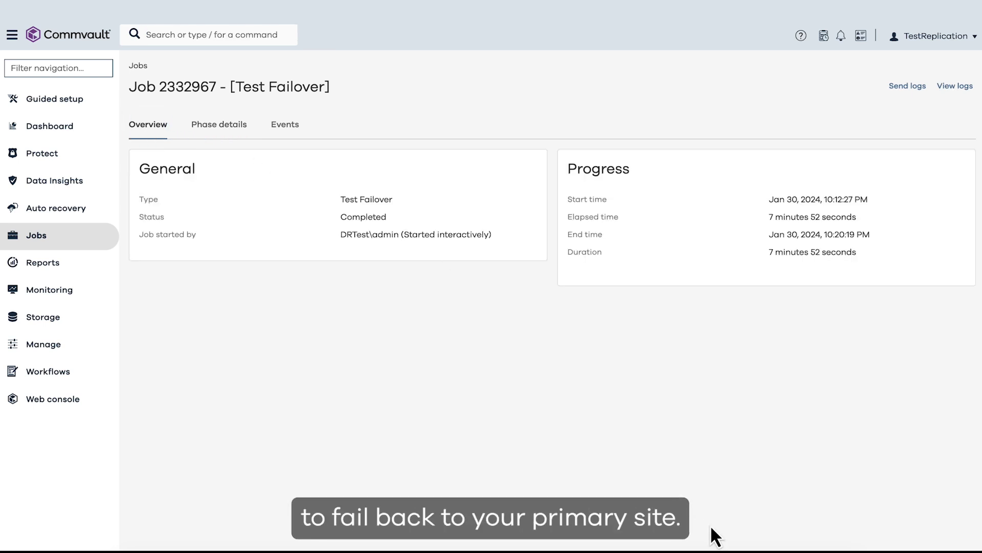